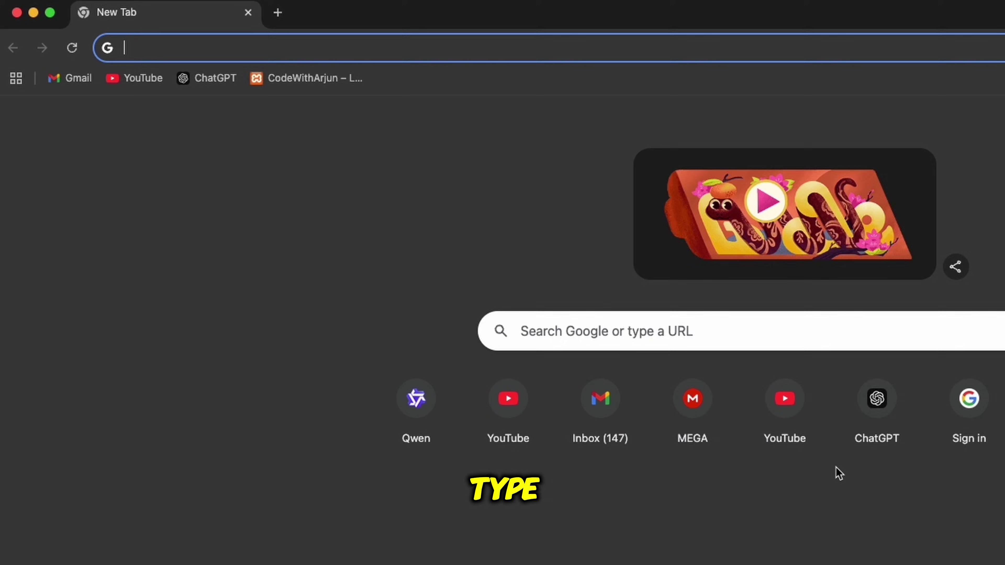
# - Open chat.qwenlm.ai from the 'chat' address-bar suggestion
pyautogui.write('chat.qwenlm.ai')
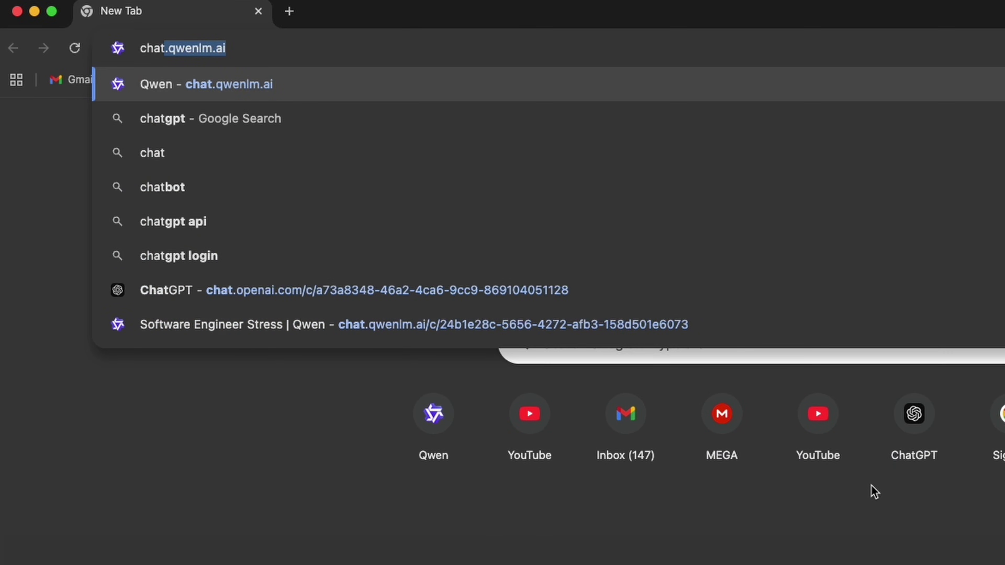
pyautogui.press('Return')
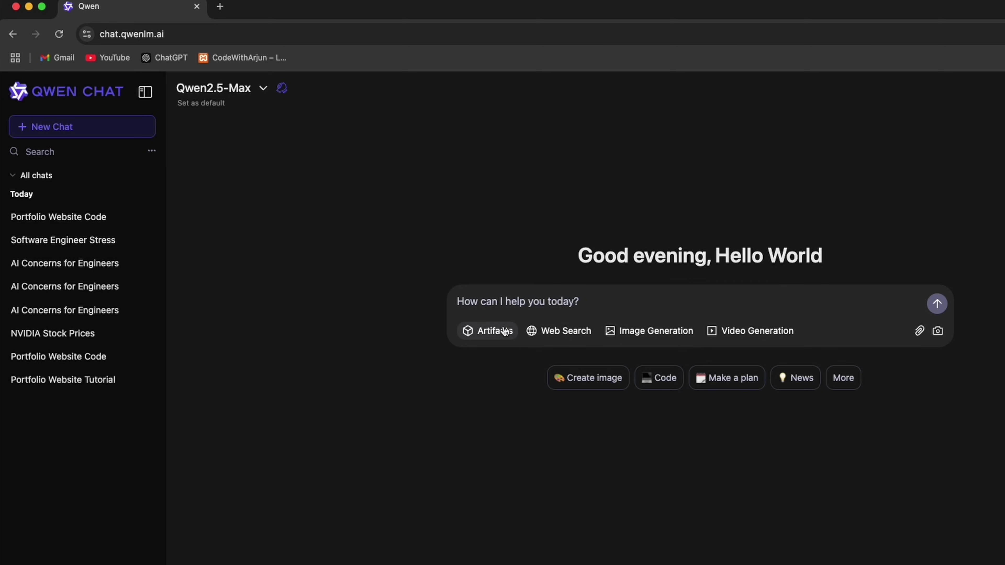
# - With Artifacts on, ask for a software developer portfolio website using HTML, CSS and JavaScript
pyautogui.click(481, 332)
pyautogui.write('create a ')
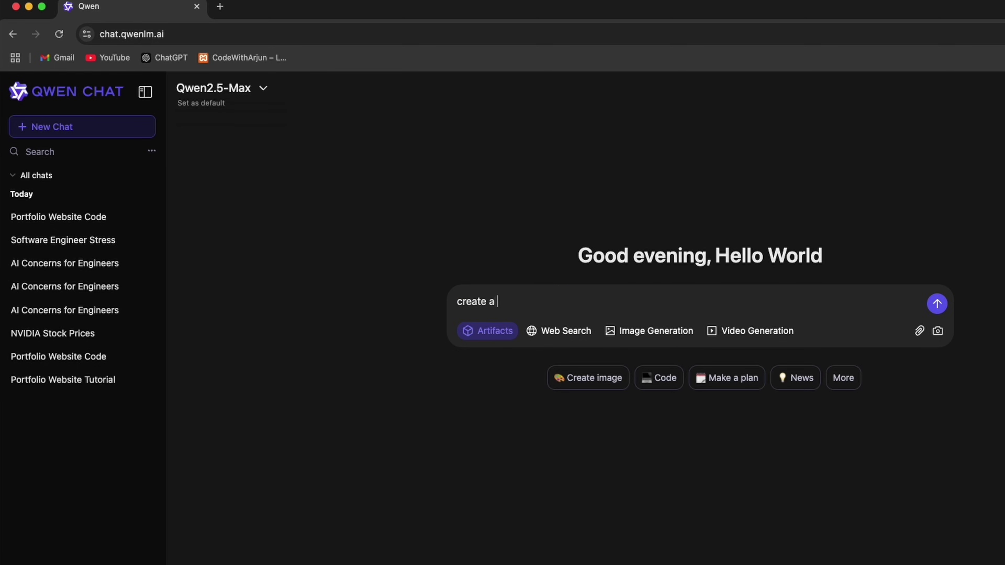
pyautogui.write('portfolio website for software de')
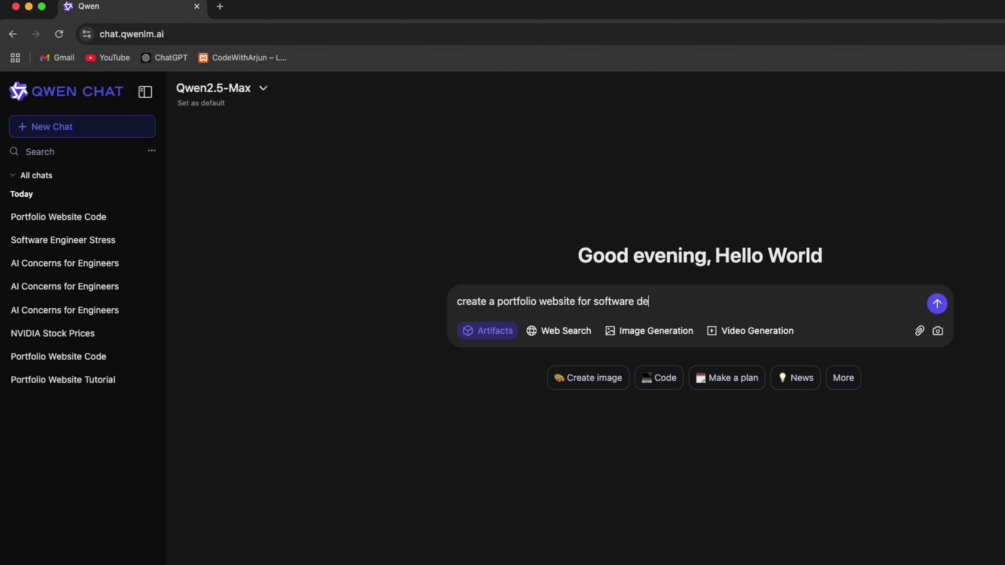
pyautogui.write('veloper using html')
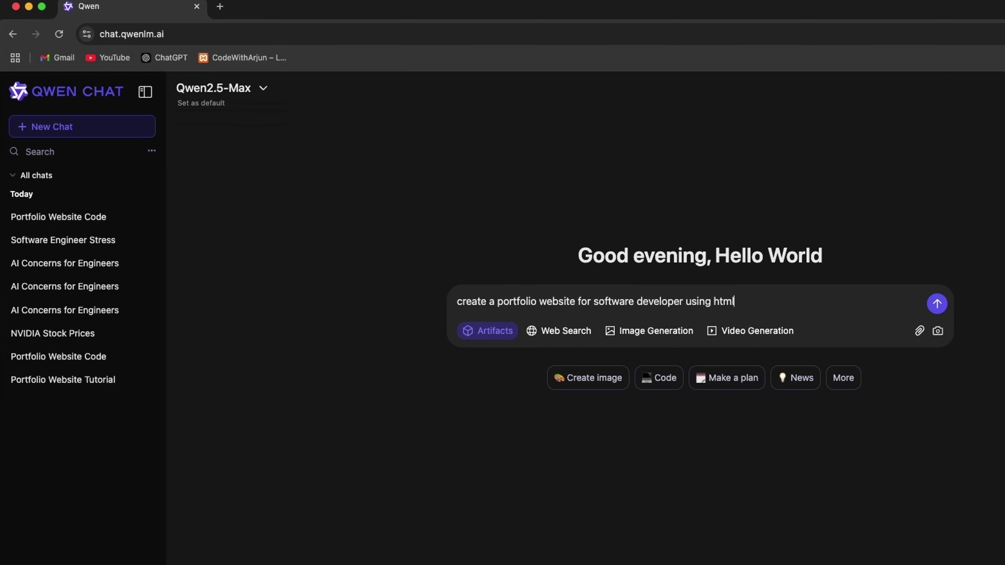
pyautogui.write(', css and javascrfi')
pyautogui.press('BackSpace')
pyautogui.press('BackSpace')
pyautogui.write('ipt')
pyautogui.press('Return')
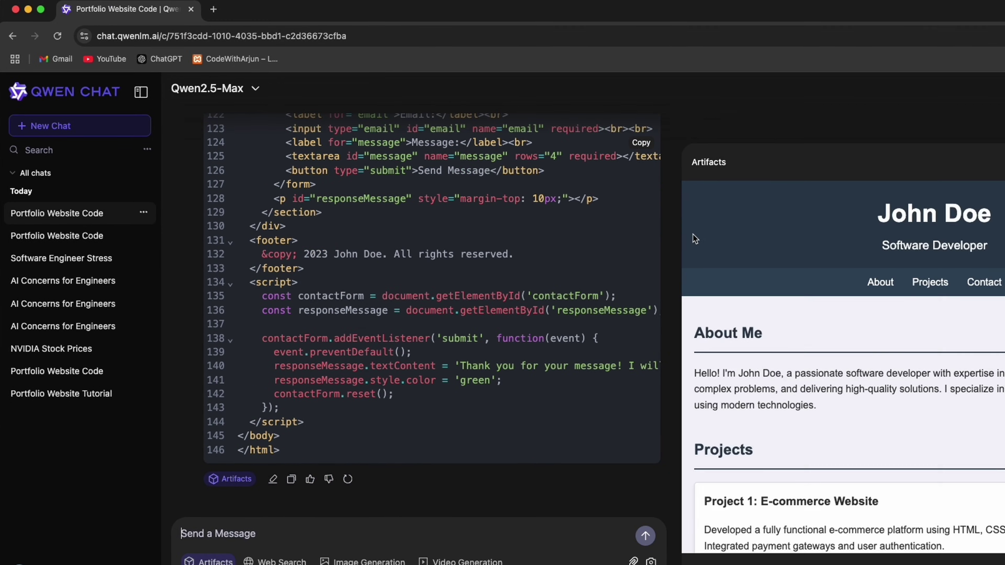
# - Scroll through the portfolio preview and code to check About Me, Projects and Contact
pyautogui.scroll(-5, 789, 342)
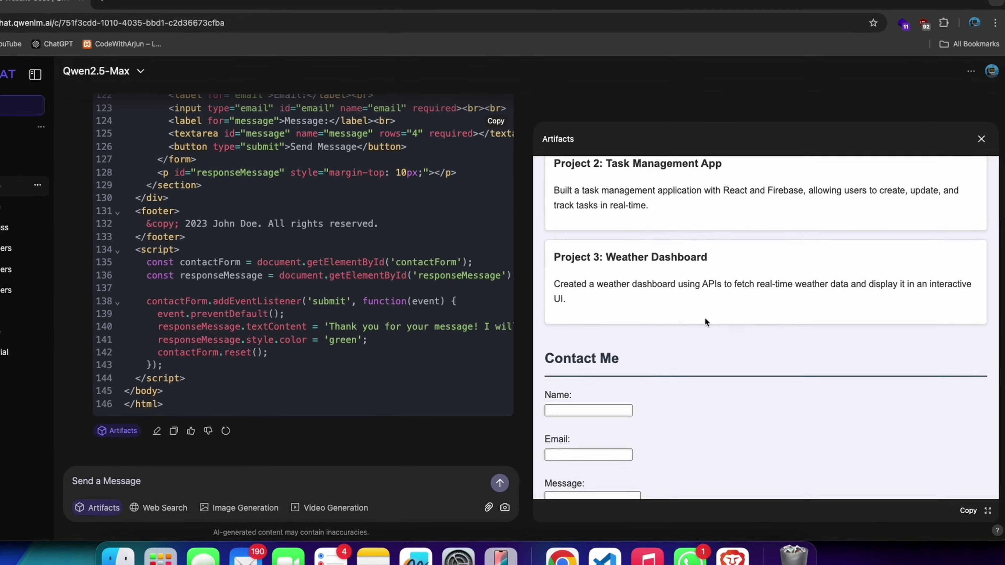
pyautogui.scroll(-3, 706, 320)
pyautogui.scroll(10, 673, 327)
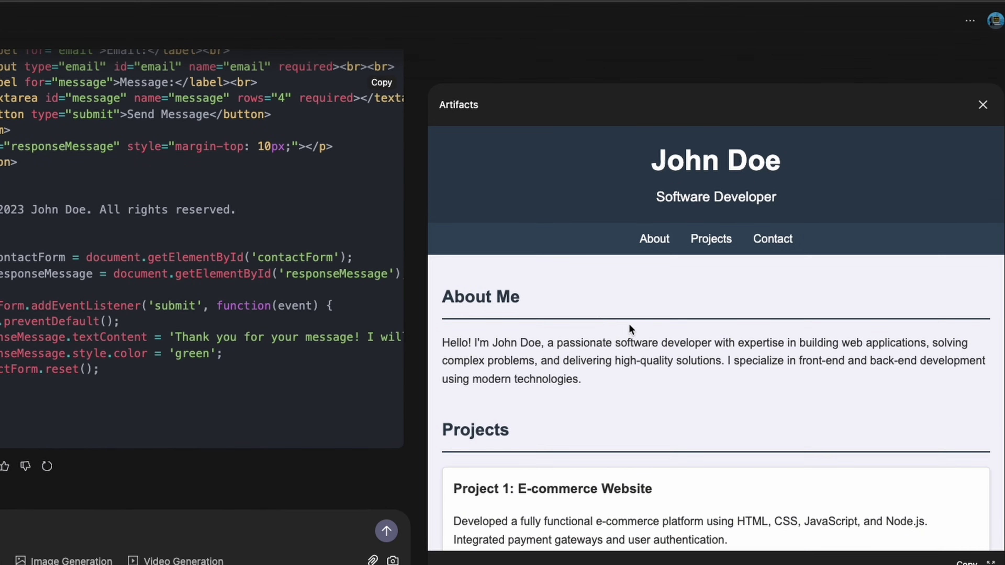
pyautogui.scroll(-5, 595, 351)
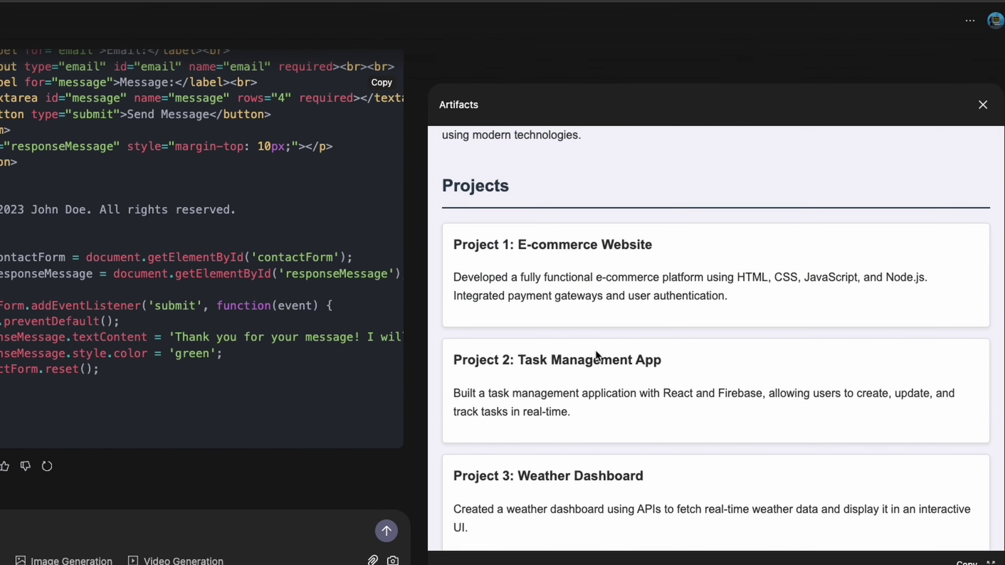
pyautogui.scroll(5, 596, 350)
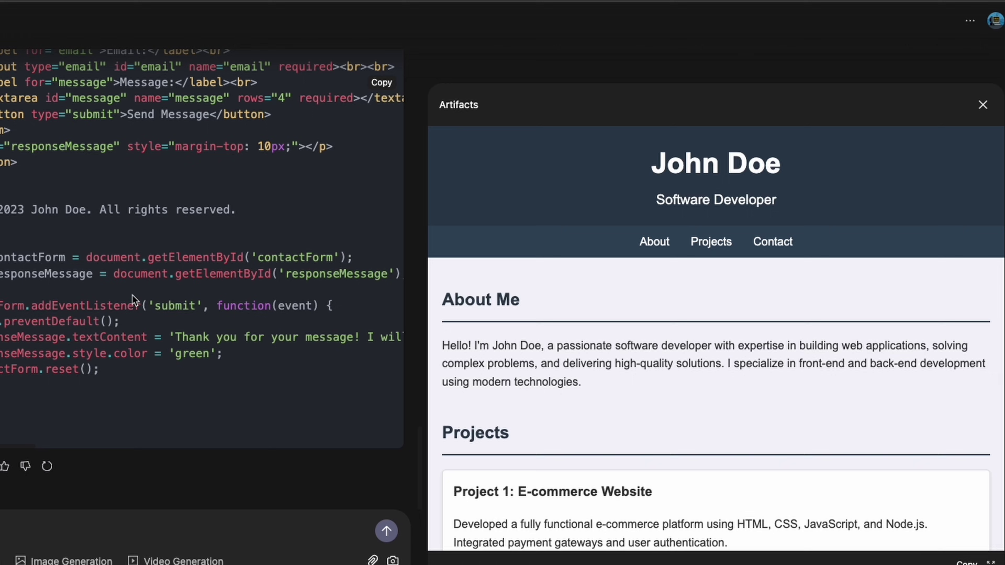
pyautogui.scroll(5, 214, 320)
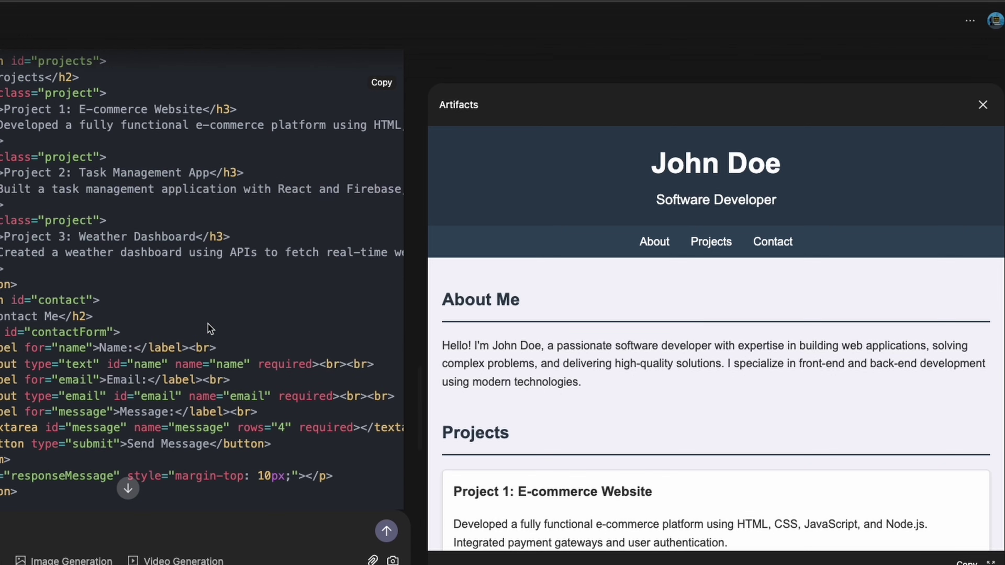
pyautogui.scroll(-4, 209, 321)
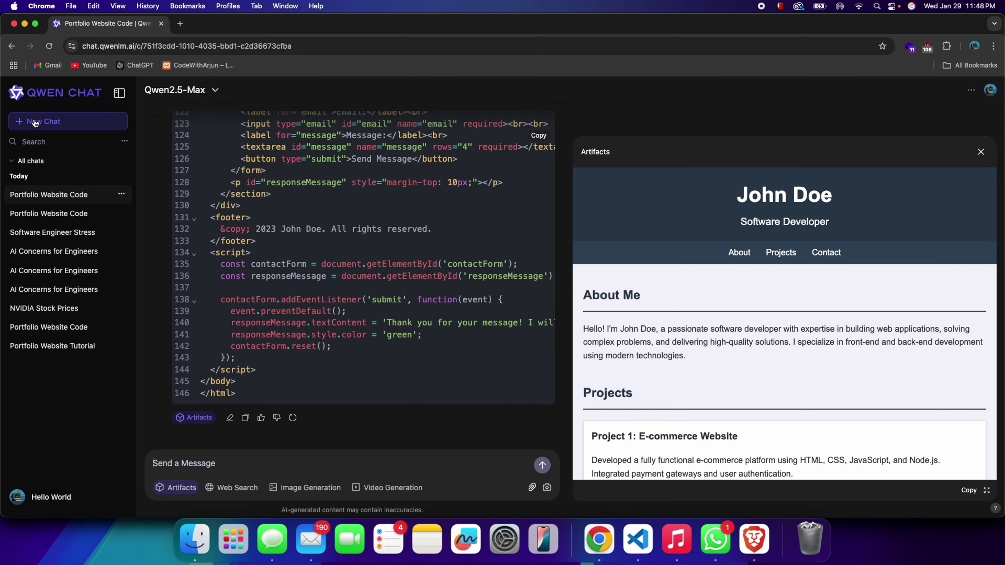
# - In a new chat with Web Search on, ask NVIDIA's stock price over the last 5 days
pyautogui.click(31, 125)
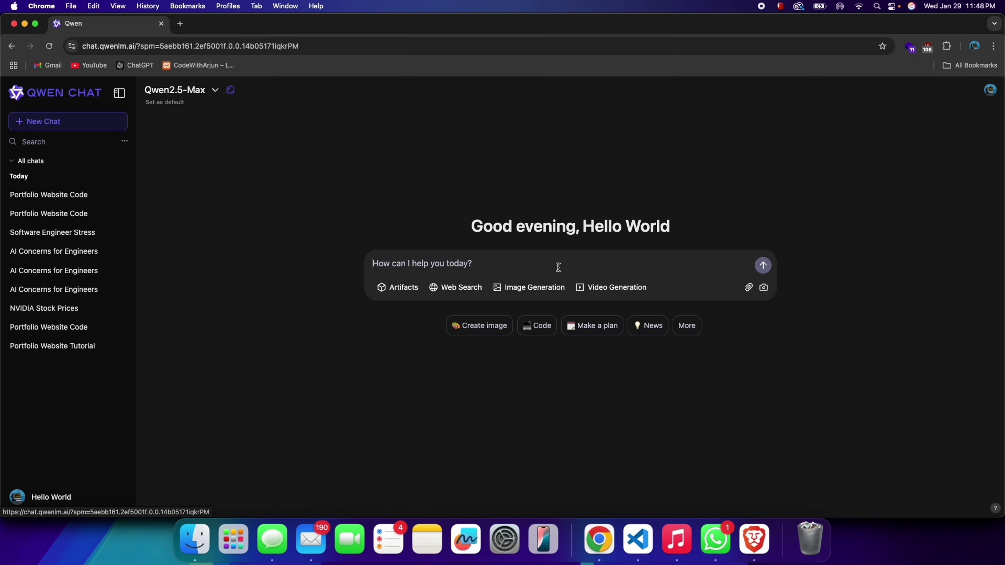
pyautogui.click(452, 292)
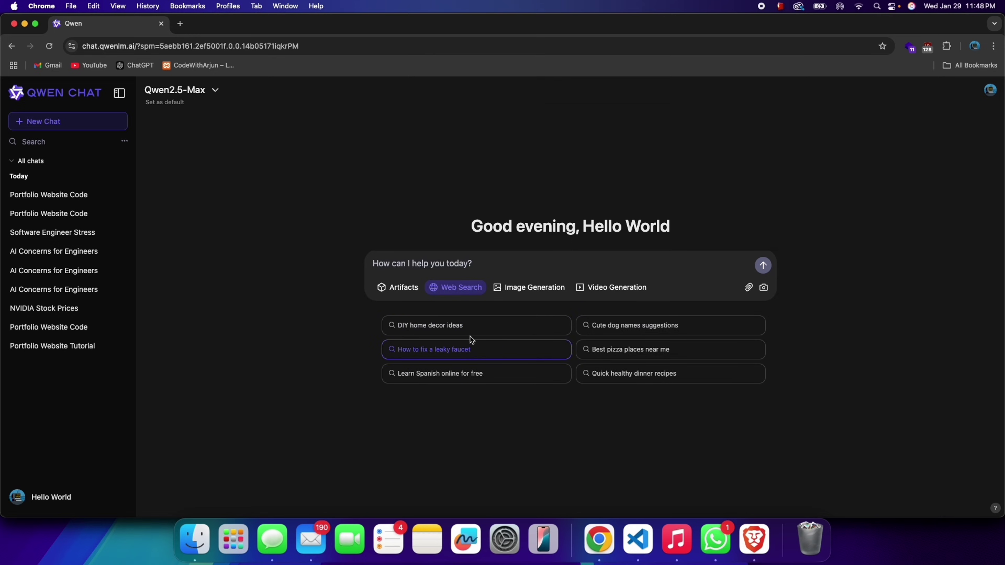
pyautogui.click(482, 265)
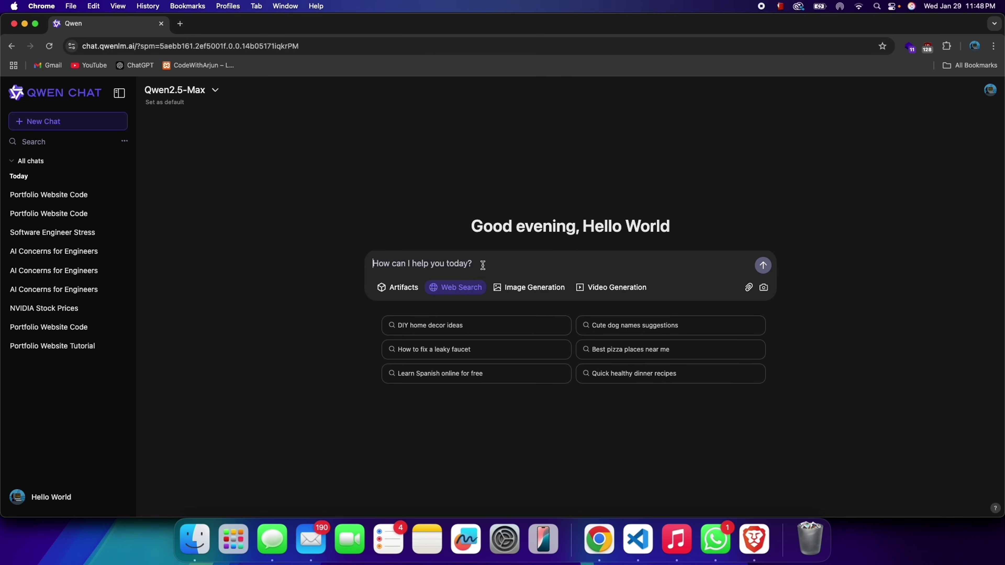
pyautogui.write('w')
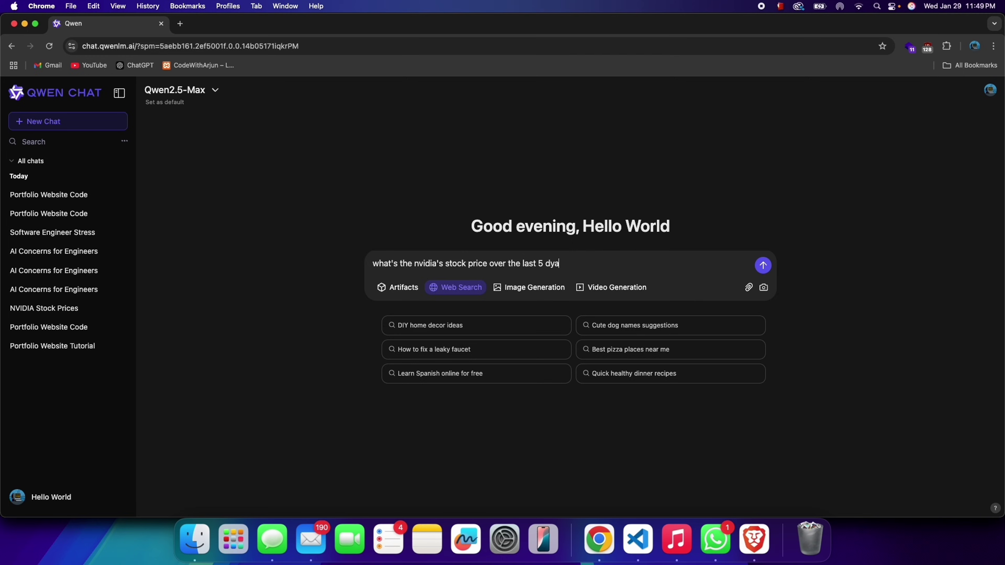
pyautogui.write('?')
pyautogui.press('Return')
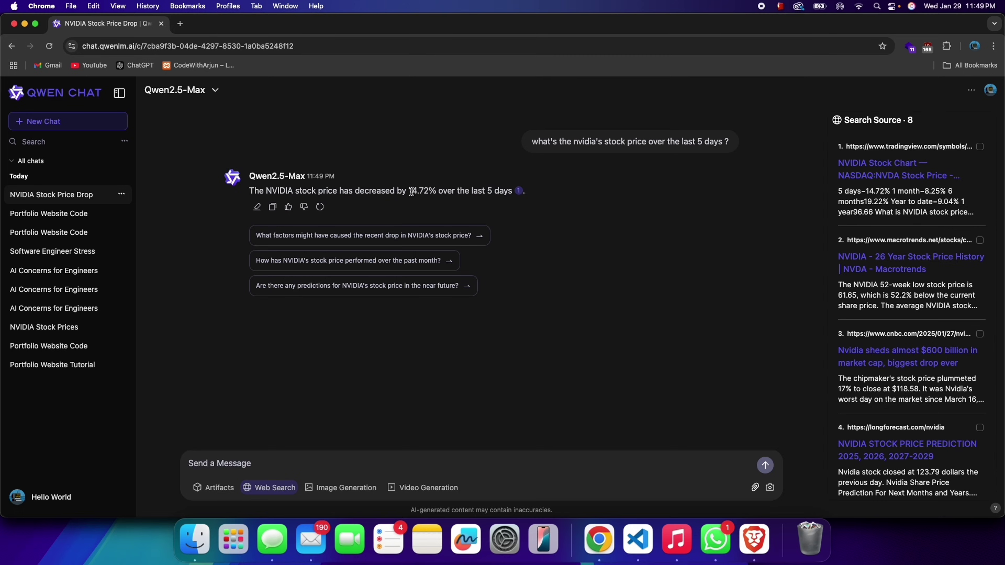
# - Request a dated NVIDIA price list for January 21–27, 2025, and view citation 8's source
pyautogui.moveTo(407, 191); pyautogui.dragTo(441, 193)
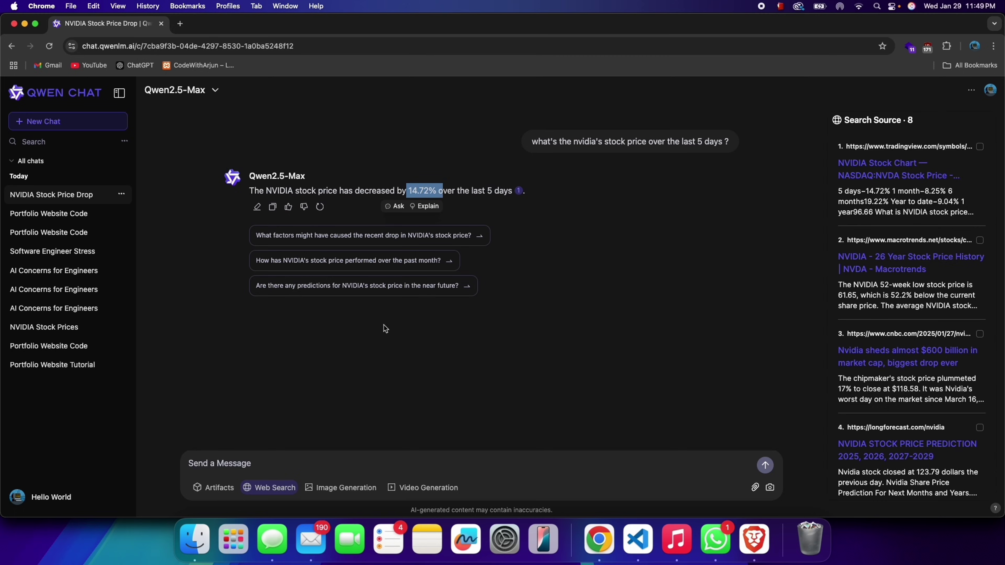
pyautogui.click(353, 459)
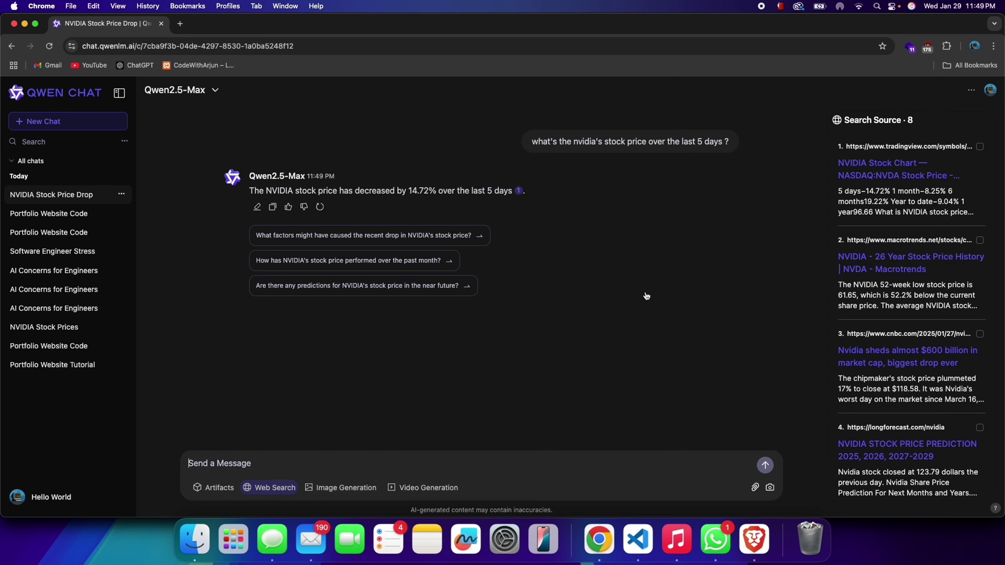
pyautogui.write('i want the')
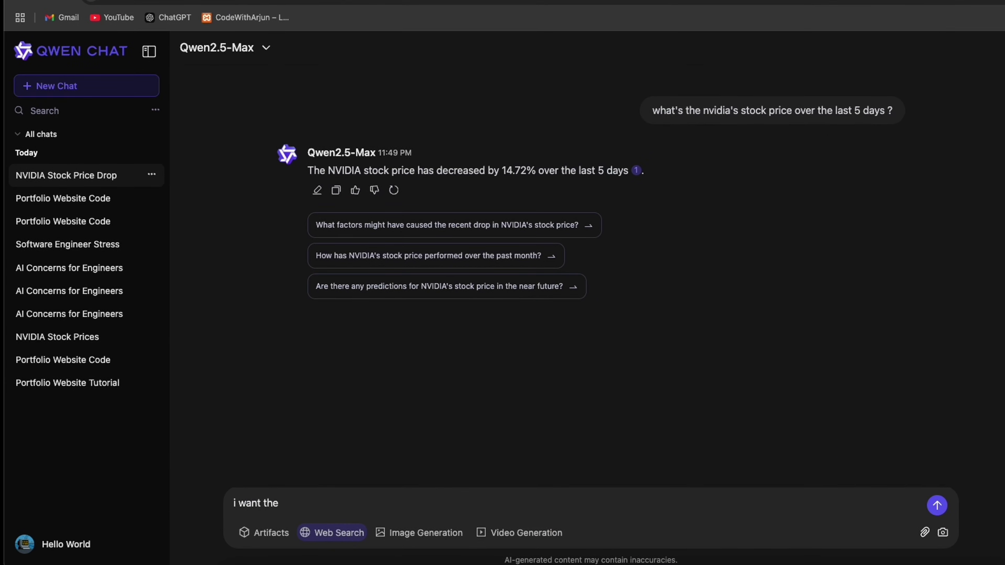
pyautogui.write(' price list of 5 days')
pyautogui.press('Return')
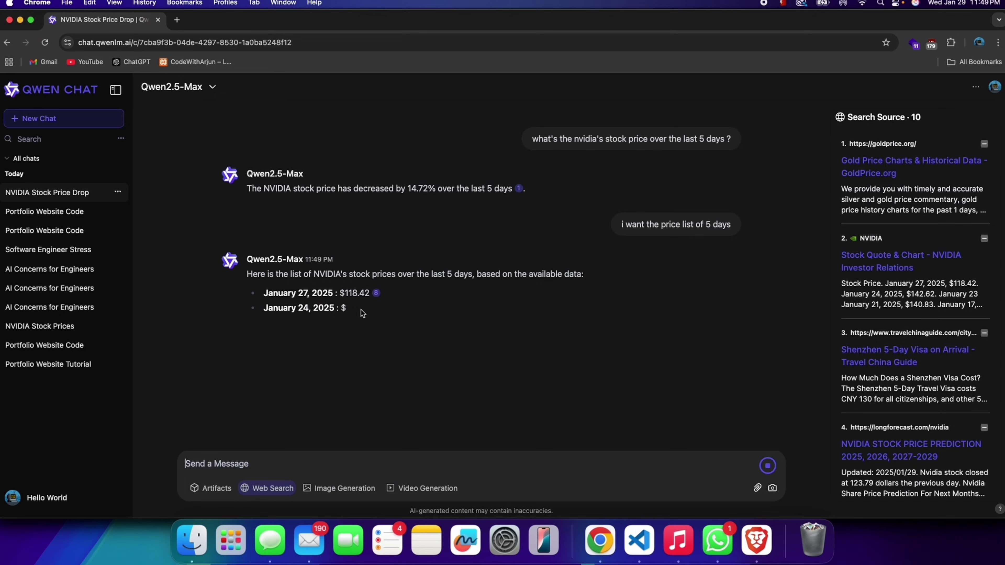
pyautogui.click(376, 294)
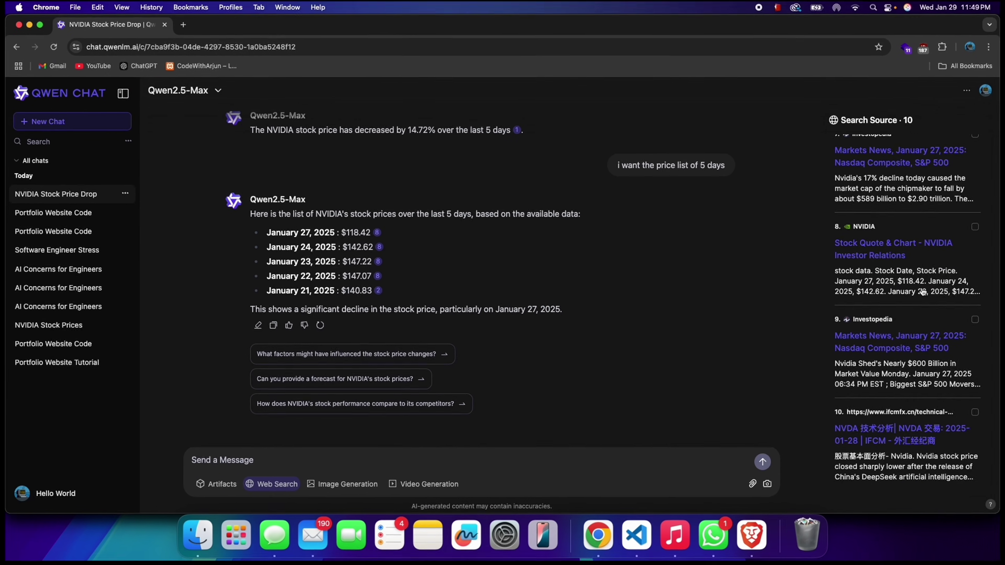
# - Request NVIDIA stock forecasts through 2030, getting an analysts' average target of $177.56
pyautogui.scroll(5, 956, 293)
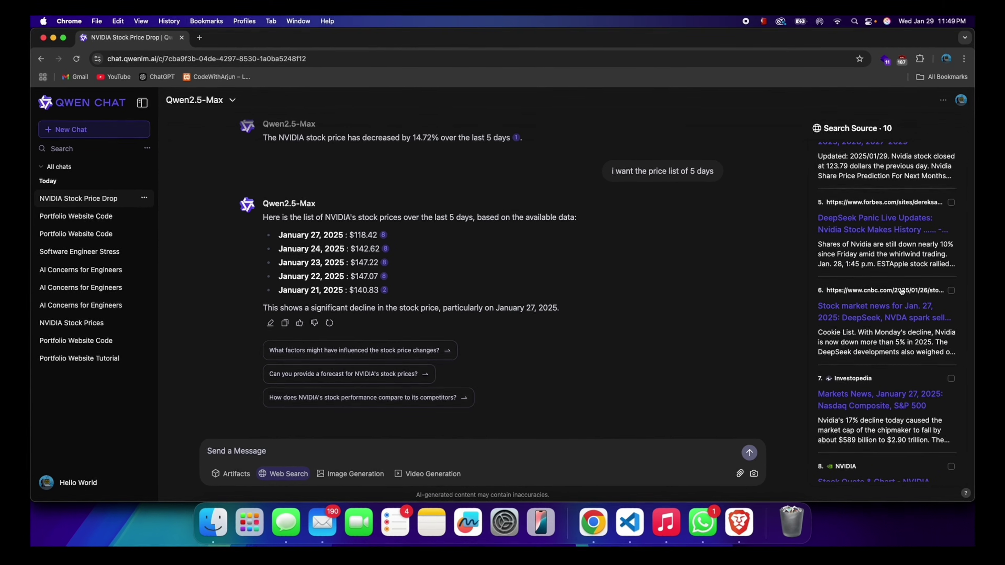
pyautogui.scroll(5, 902, 291)
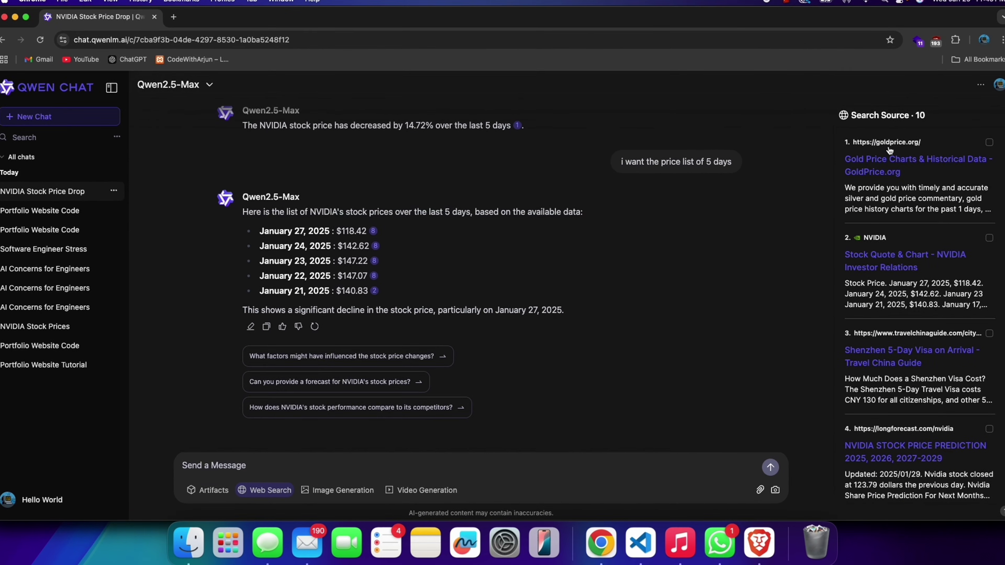
pyautogui.scroll(-5, 906, 277)
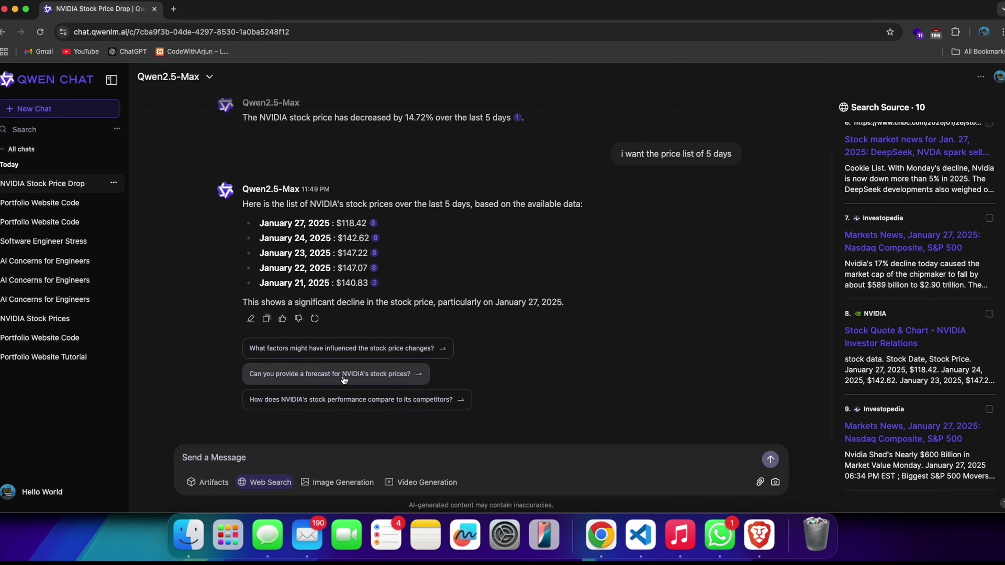
pyautogui.click(368, 378)
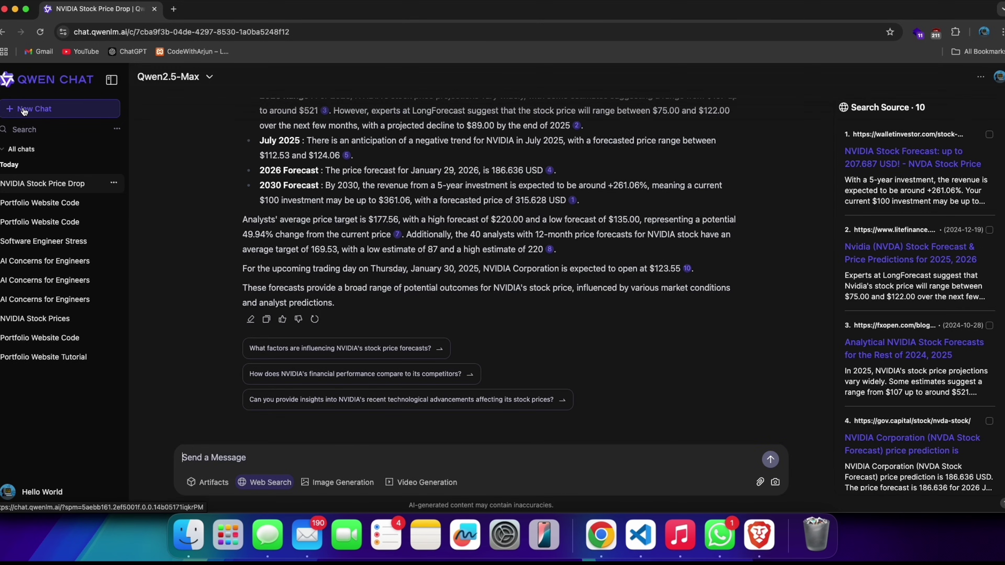
# - In a new chat, turn on Image Generation and set the aspect ratio to 4:3
pyautogui.click(36, 113)
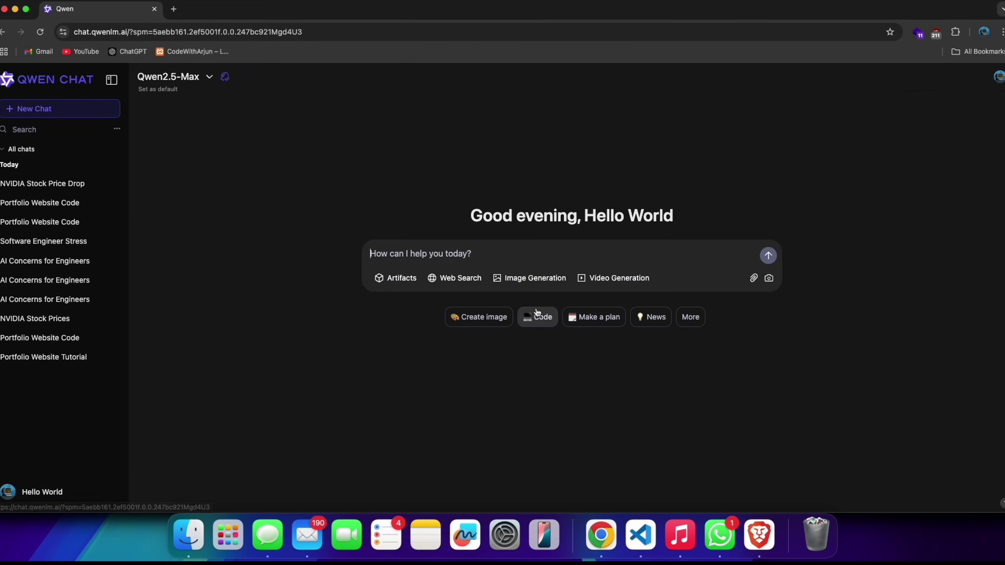
pyautogui.click(521, 278)
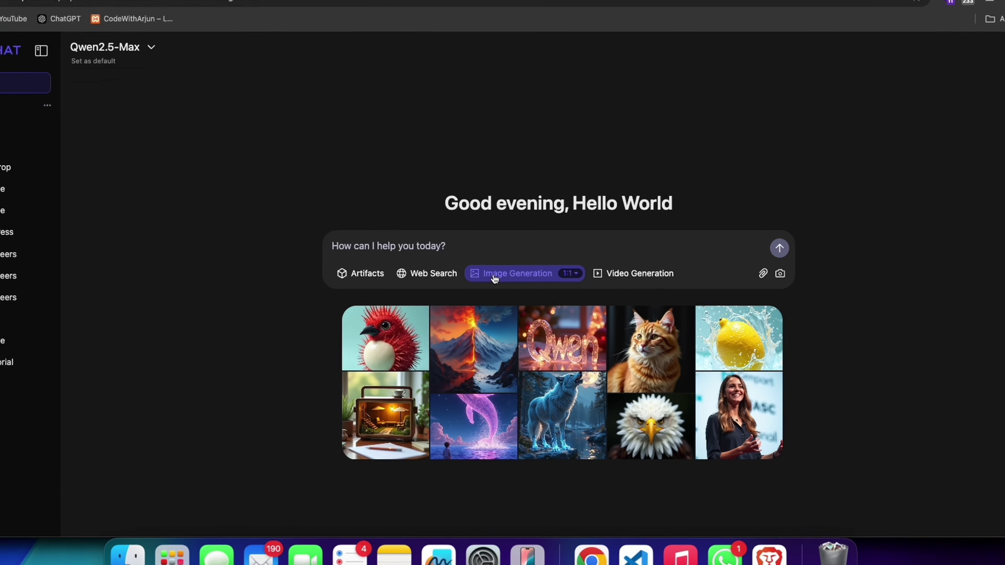
pyautogui.moveTo(448, 351)
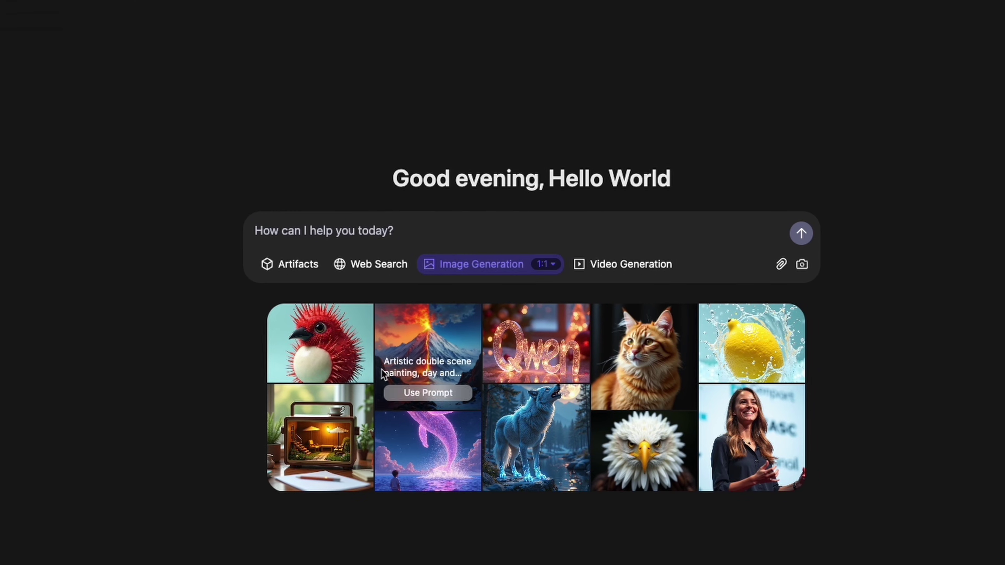
pyautogui.click(546, 264)
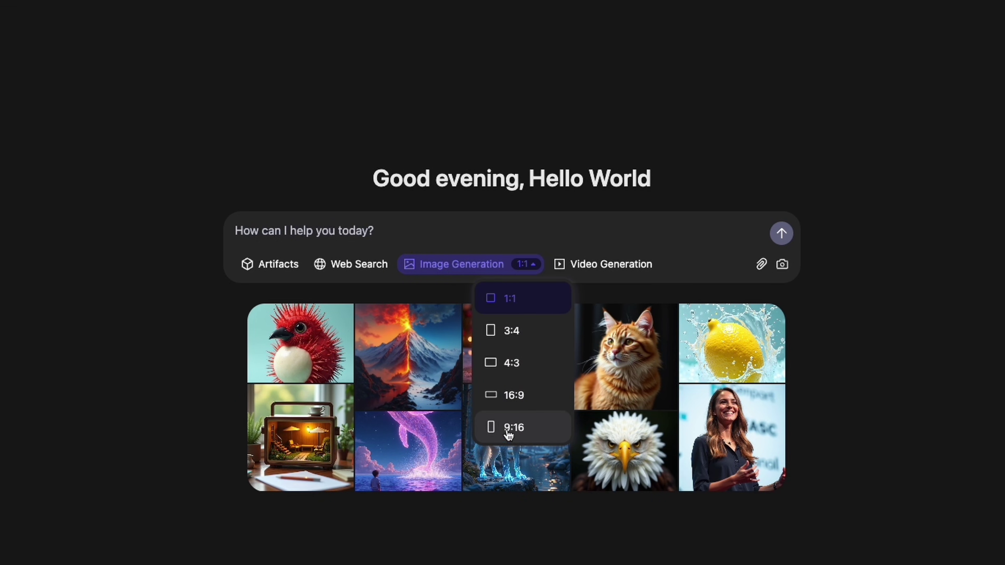
pyautogui.click(511, 363)
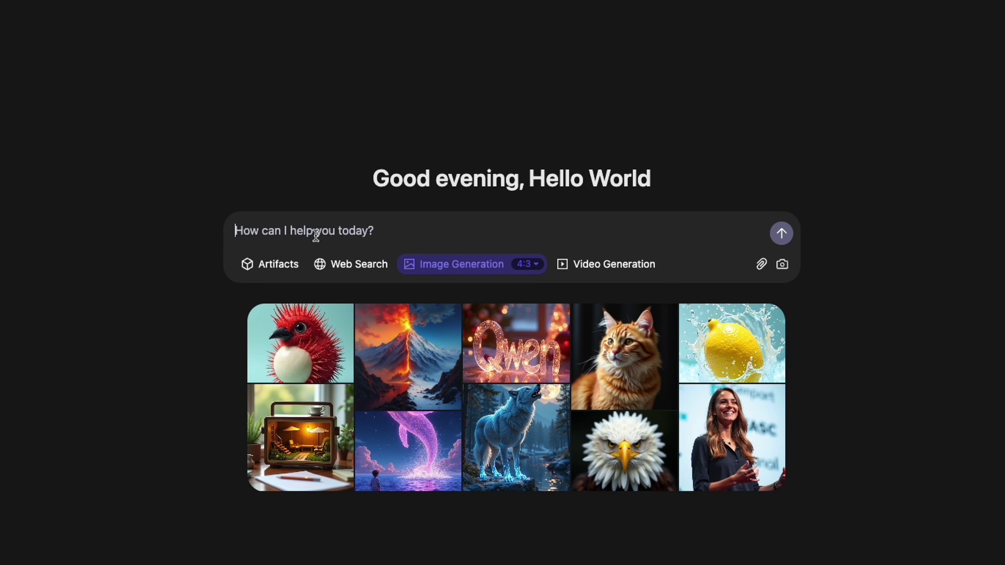
# - Generate an image from 'software engineer worried thinking ai will steal his job', then close the preview
pyautogui.write('software e')
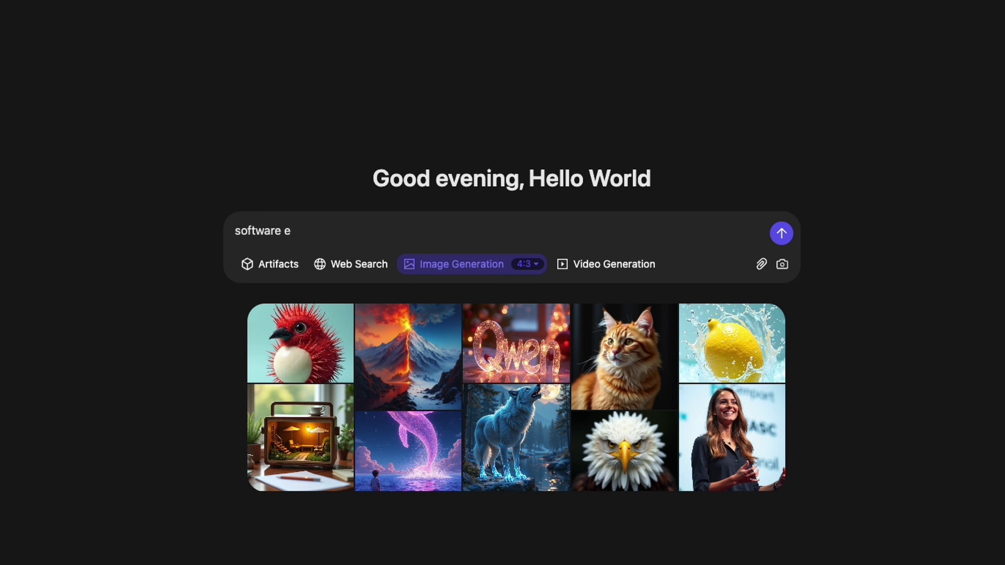
pyautogui.write('ngineer worried thiningk')
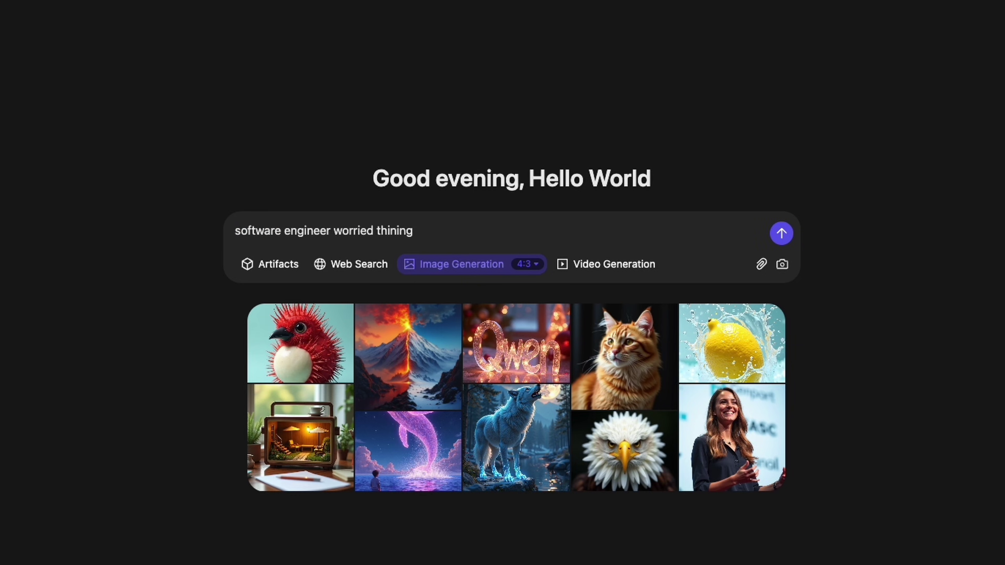
pyautogui.write(' ai will stera')
pyautogui.press('BackSpace')
pyautogui.press('BackSpace')
pyautogui.write('al hi s')
pyautogui.press('BackSpace')
pyautogui.press('BackSpace')
pyautogui.write('s job')
pyautogui.press('Return')
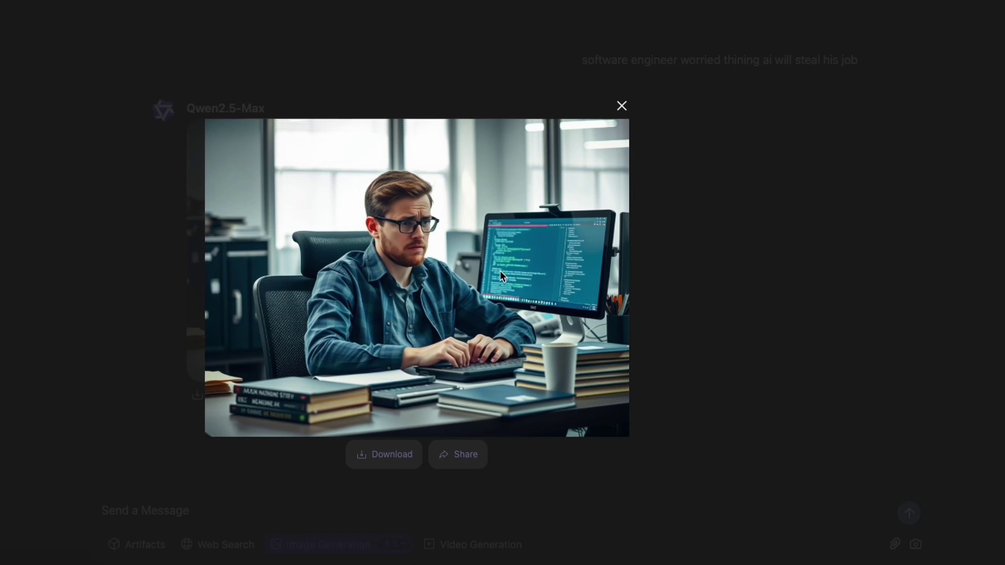
pyautogui.click(618, 112)
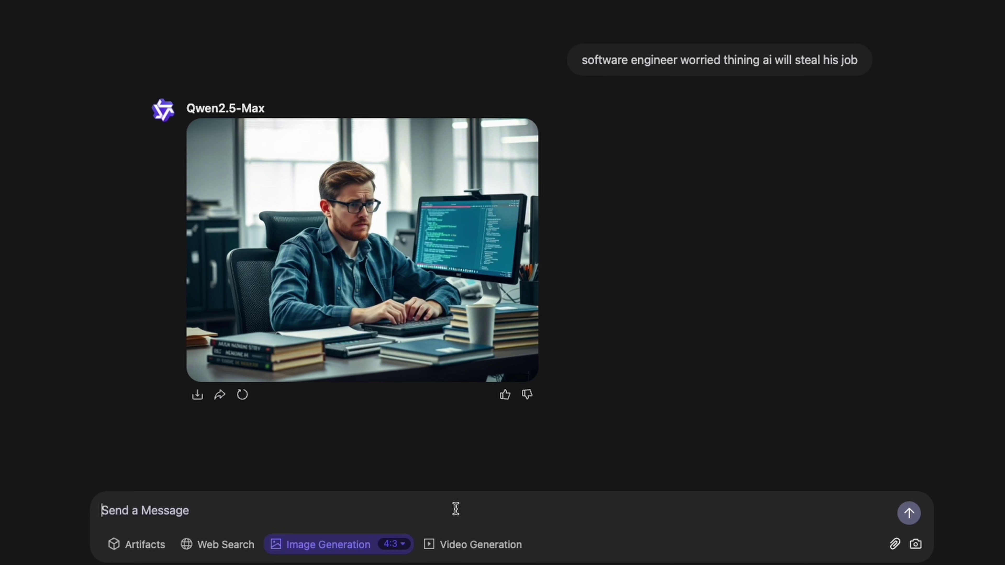
# - Send 'i want more worried face', then resend the first prompt with 'with more worried face' inserted
pyautogui.write('i')
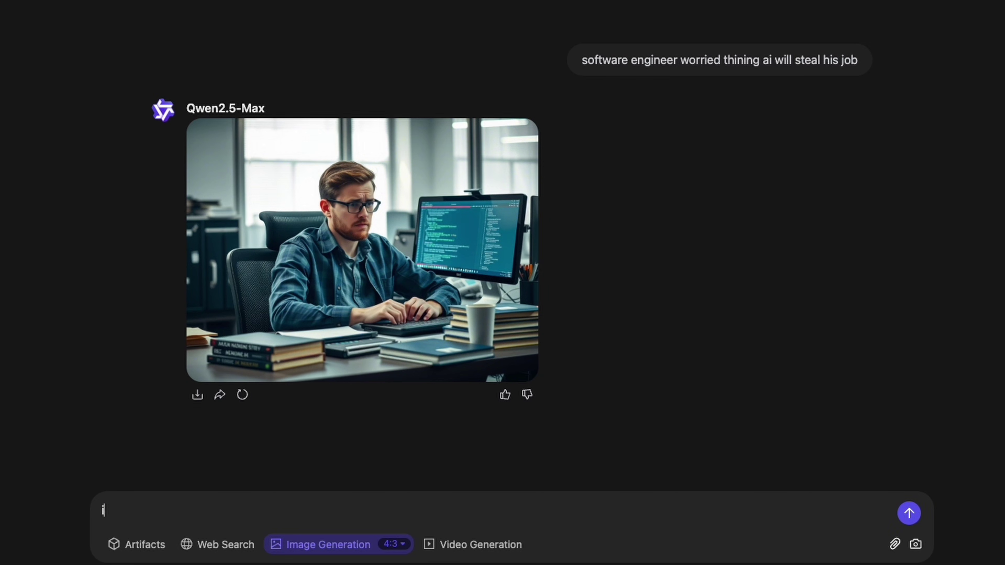
pyautogui.write(' want more worried face')
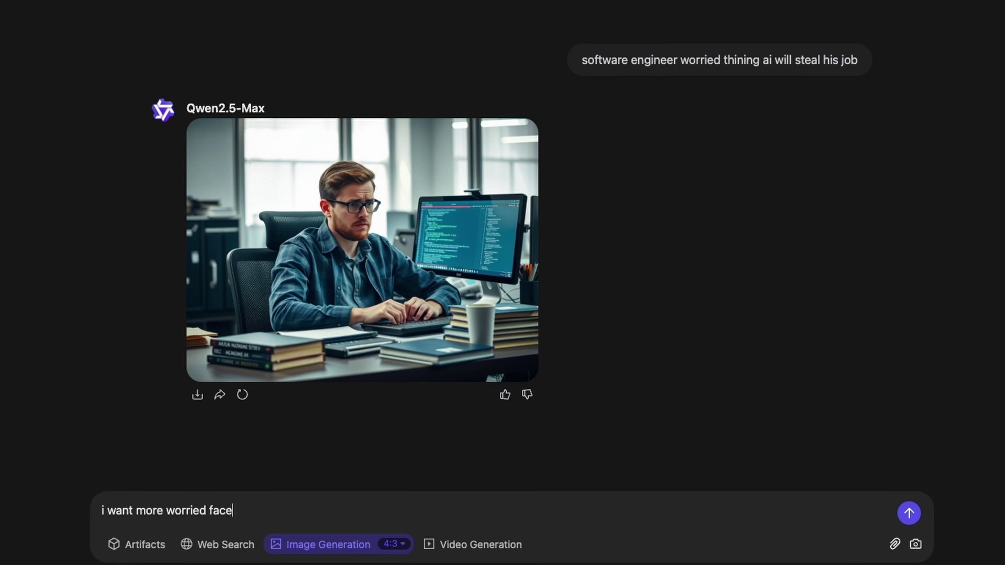
pyautogui.press('Return')
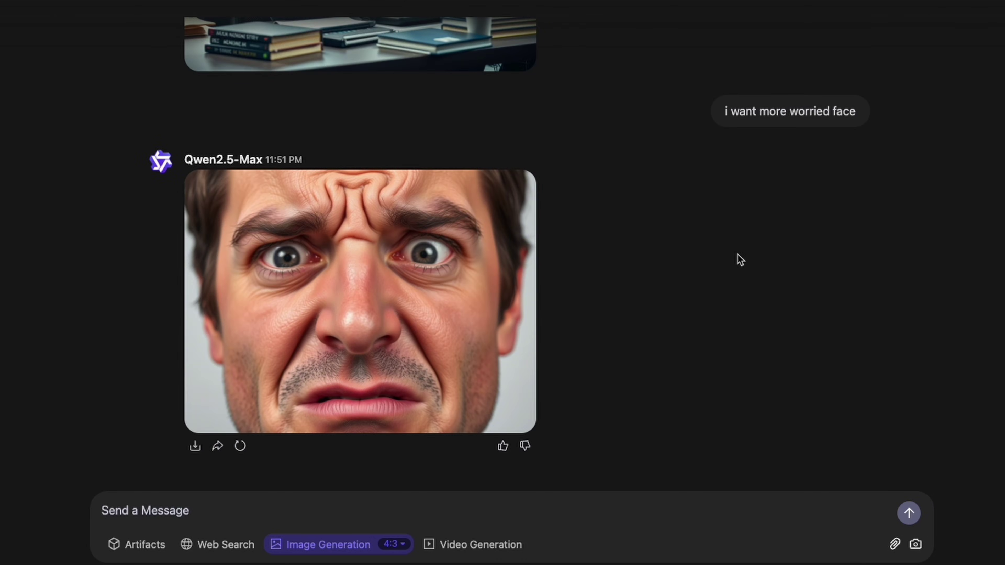
pyautogui.scroll(8, 725, 238)
pyautogui.moveTo(580, 68); pyautogui.dragTo(872, 70)
pyautogui.hotkey('ctrl', 'c')
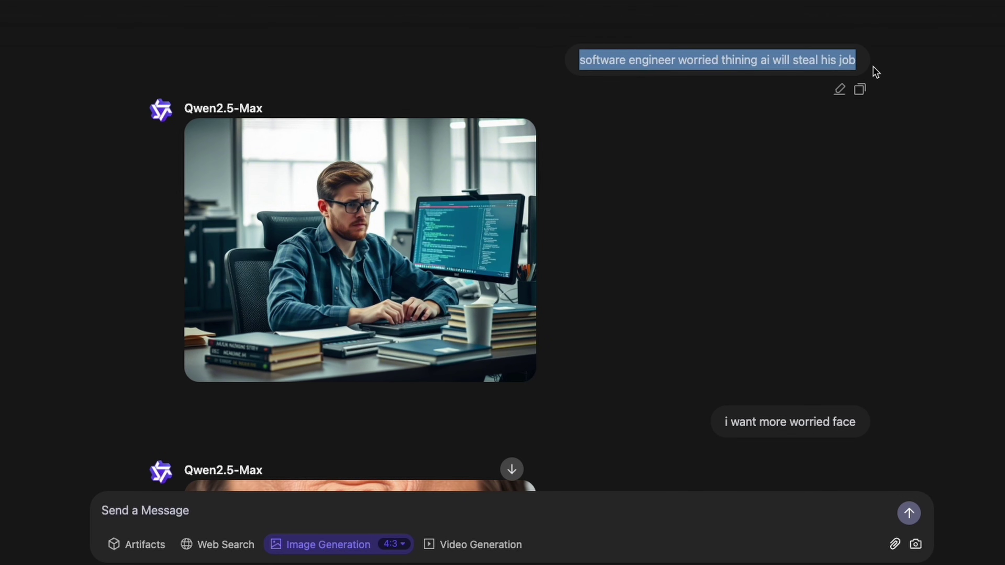
pyautogui.click(512, 469)
pyautogui.hotkey('ctrl', 'v')
pyautogui.click(206, 511)
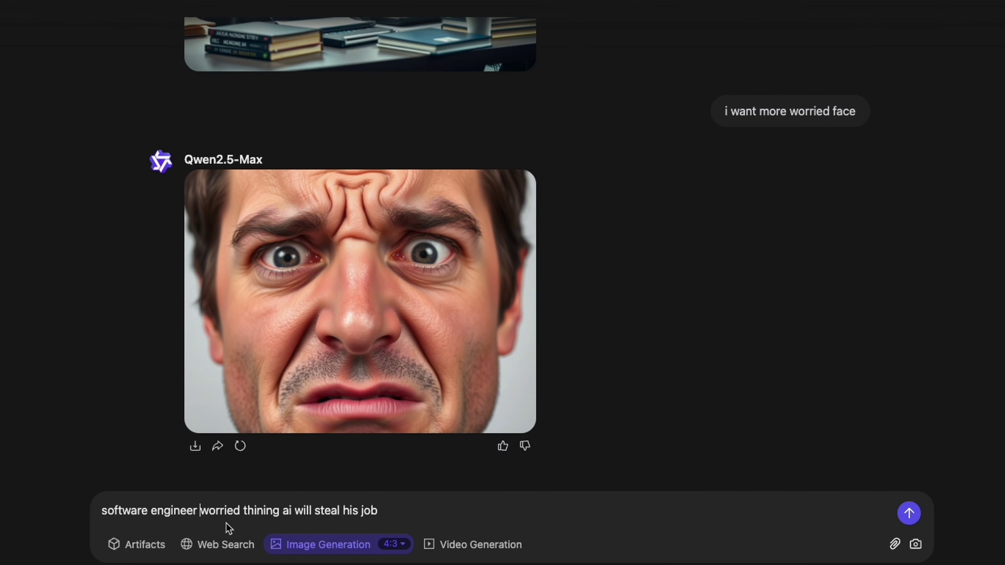
pyautogui.write('with more worried ')
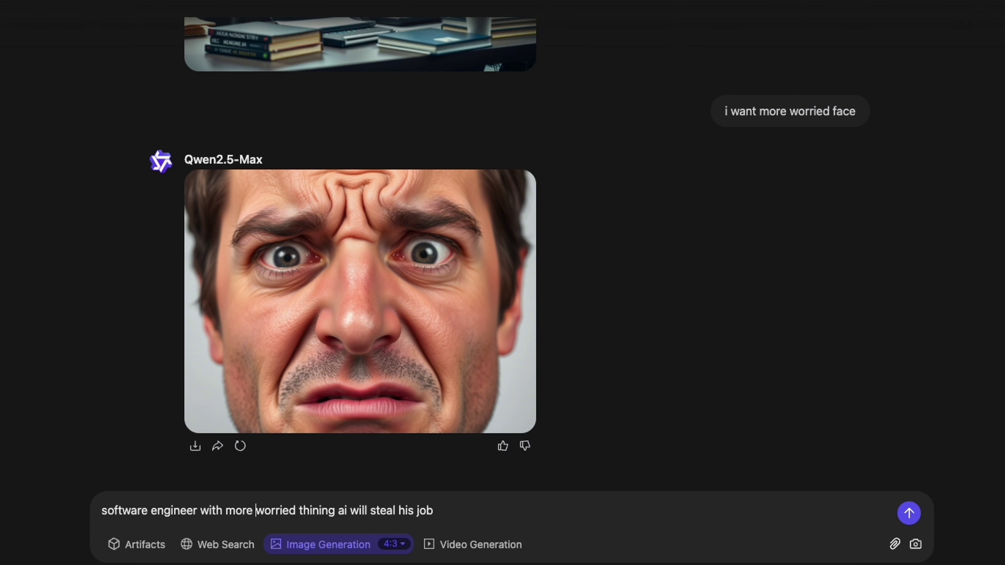
pyautogui.write('face')
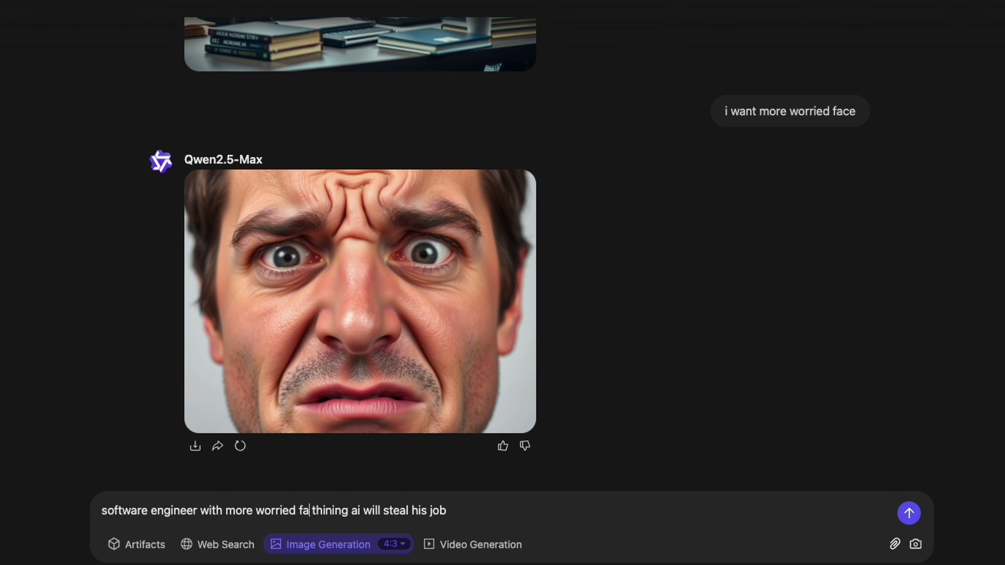
pyautogui.press('Return')
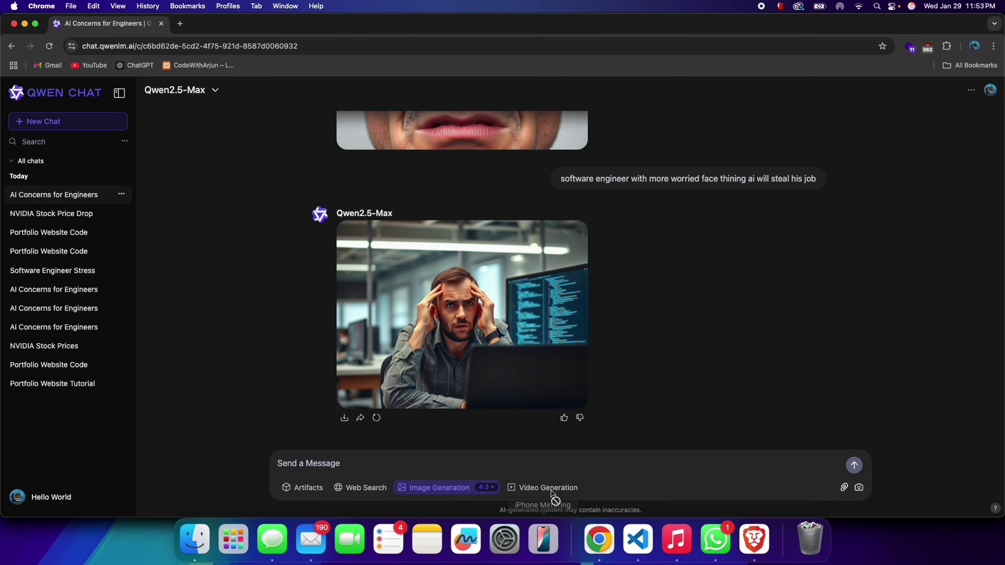
# - In a new chat, turn on Video Generation at 16:9 and begin typing 'software engineer crying'
pyautogui.click(40, 128)
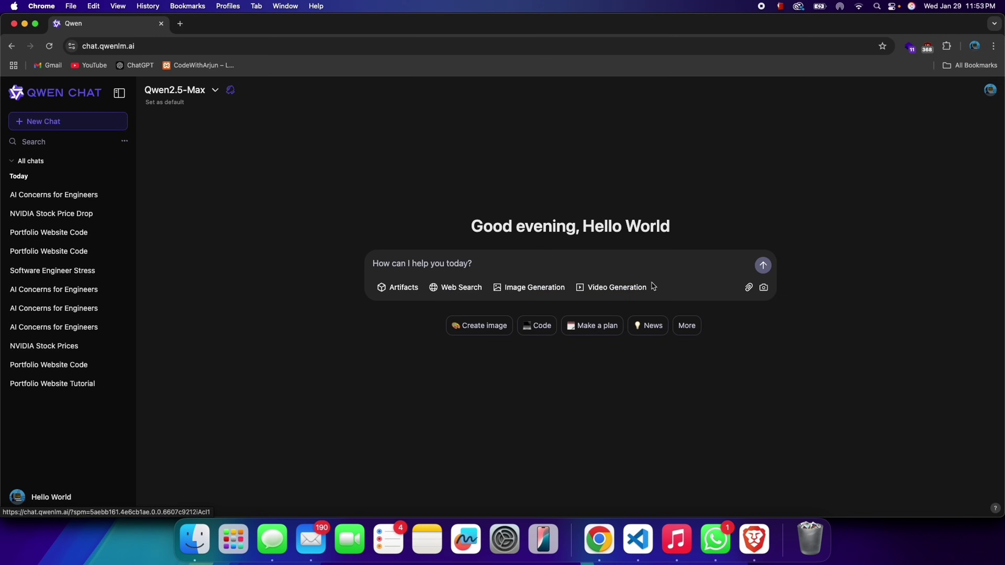
pyautogui.click(601, 289)
pyautogui.moveTo(487, 352)
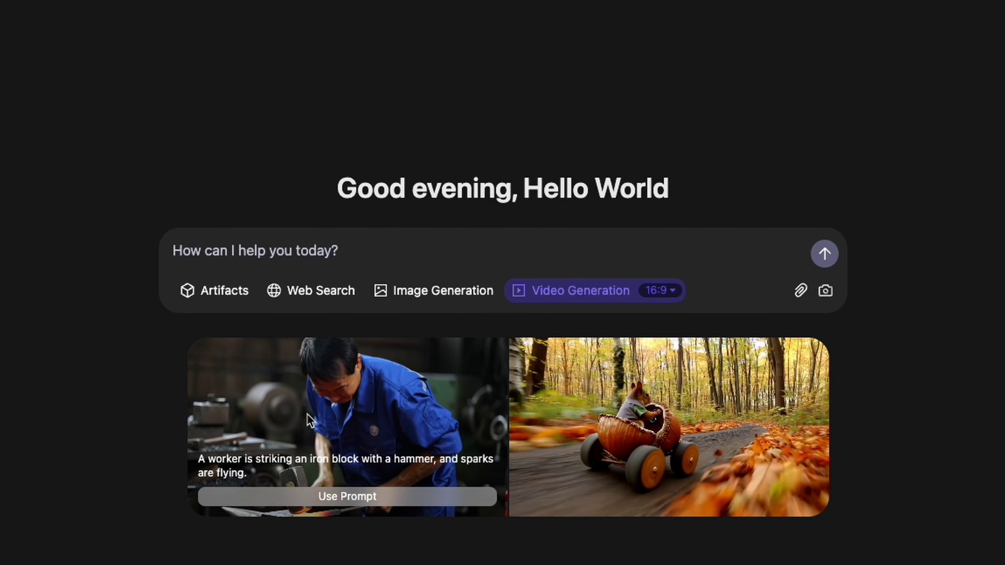
pyautogui.click(665, 291)
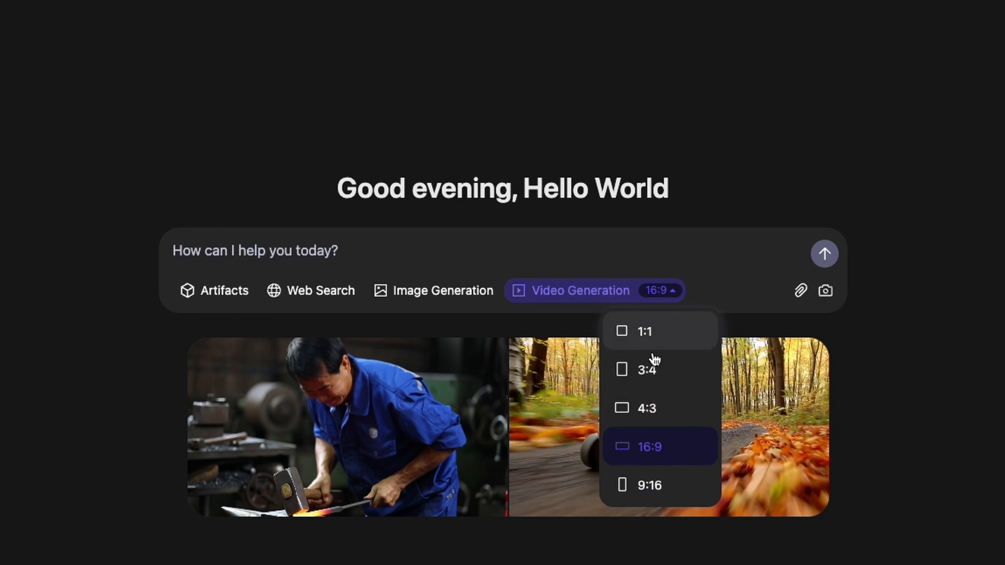
pyautogui.click(437, 243)
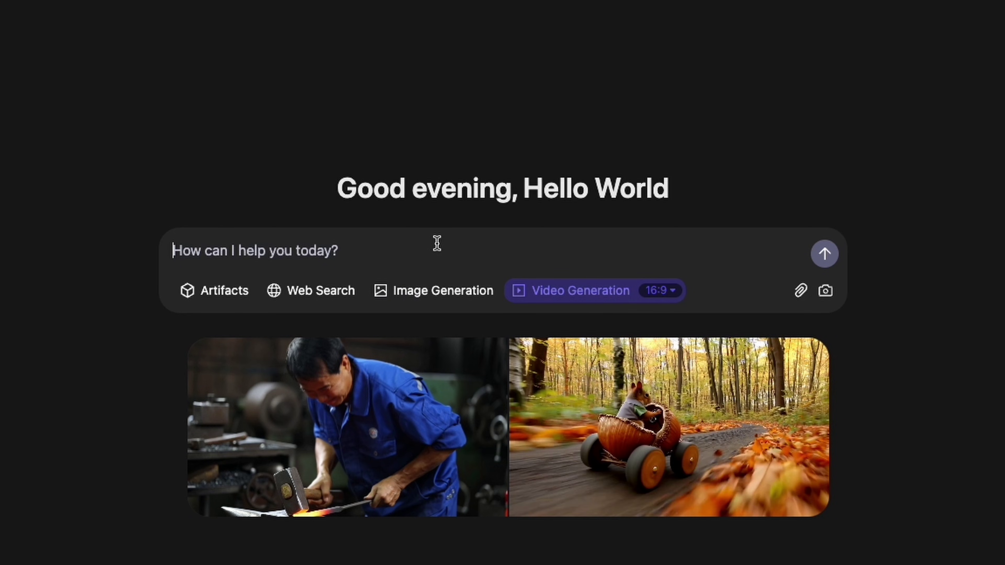
pyautogui.write('software ')
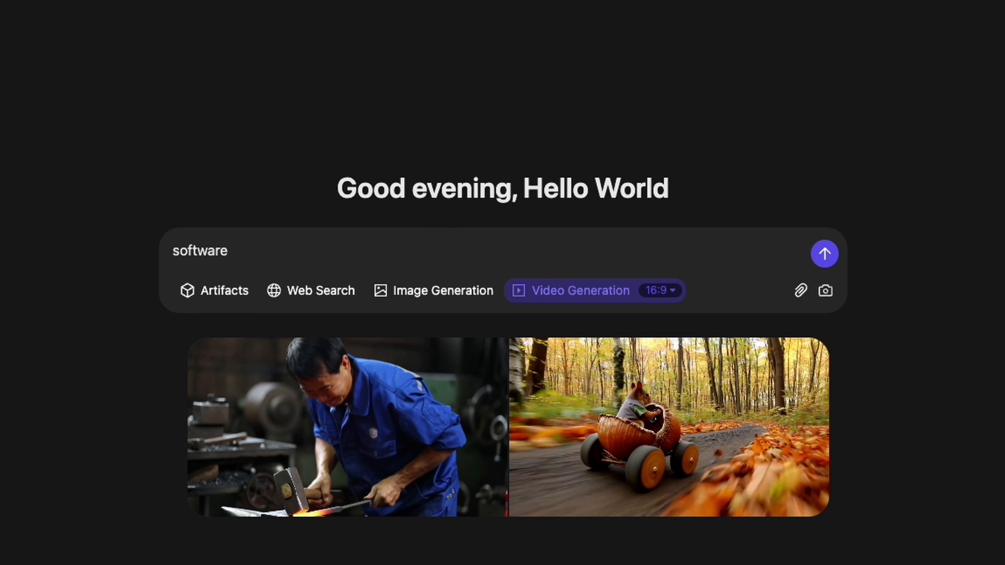
pyautogui.write('engineer crying')
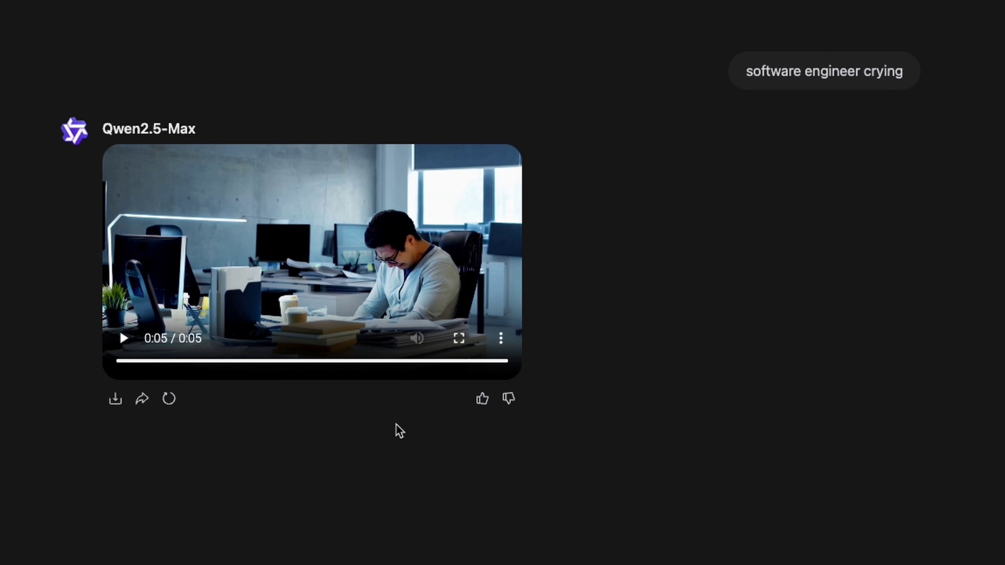
# - Play the generated 5-second video of the engineer slumped crying at his office desk
pyautogui.click(124, 338)
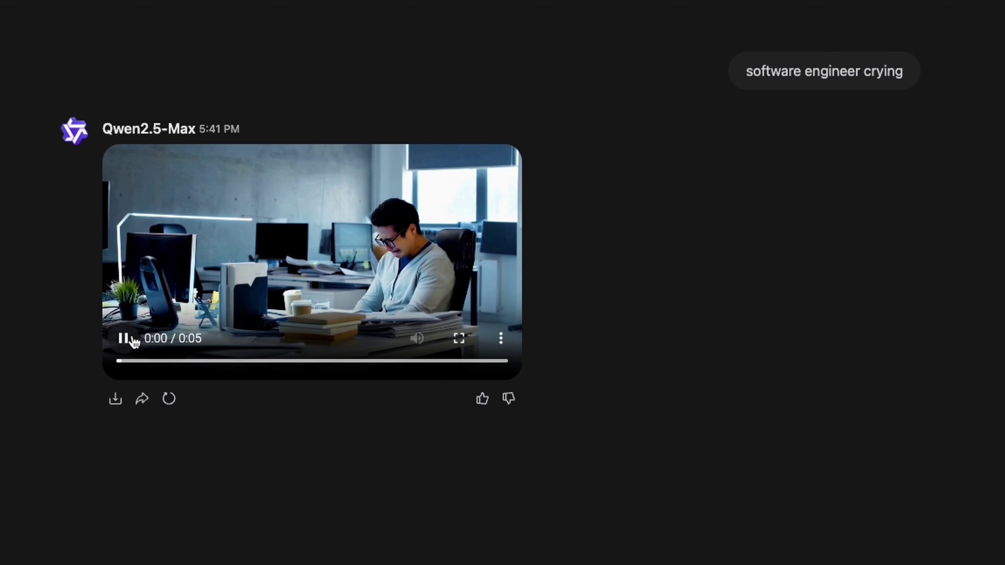